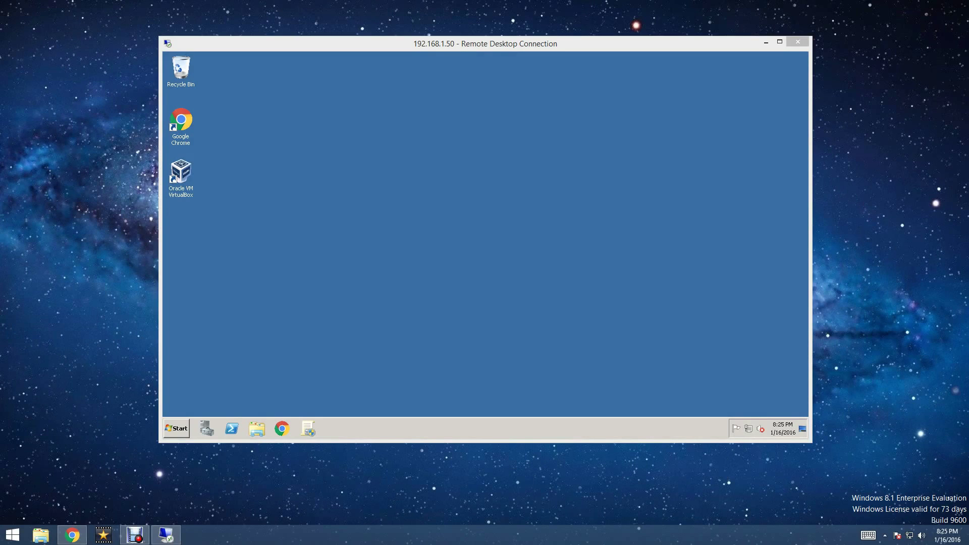
In Group Policy Management, create a GPO named DW_RDP and link it to the PNetHQ.local domain.
{"action": "left_click", "coordinate": [485, 239]}
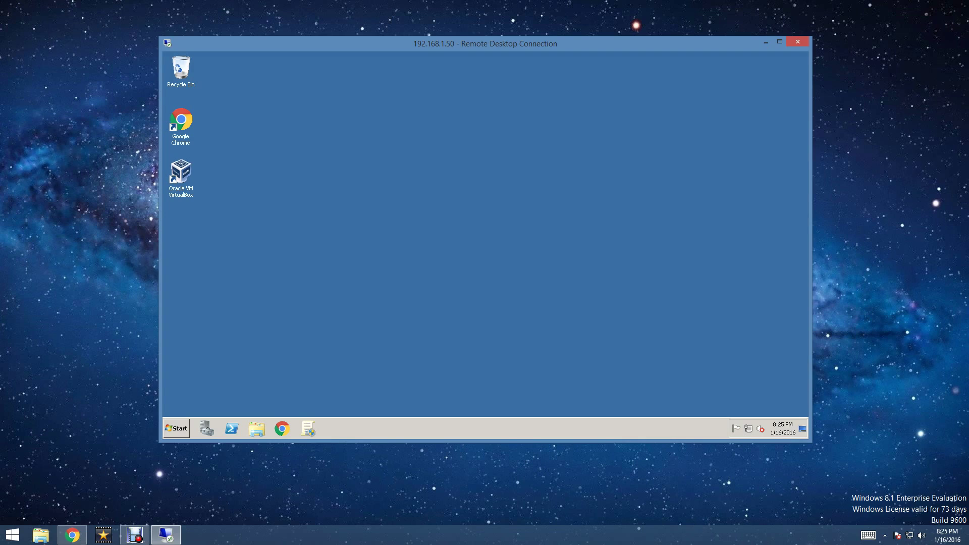
{"action": "left_click", "coordinate": [307, 429]}
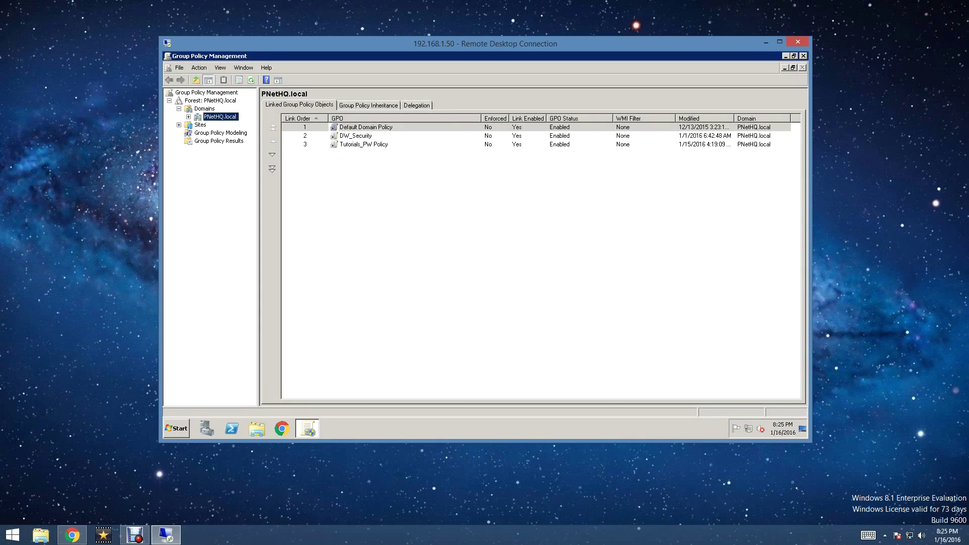
{"action": "left_click", "coordinate": [188, 117]}
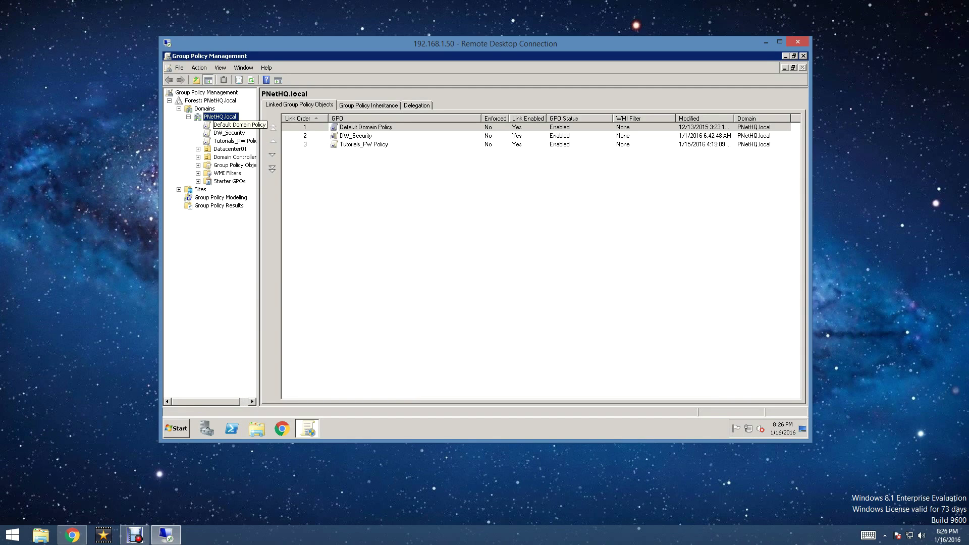
{"action": "right_click", "coordinate": [216, 118]}
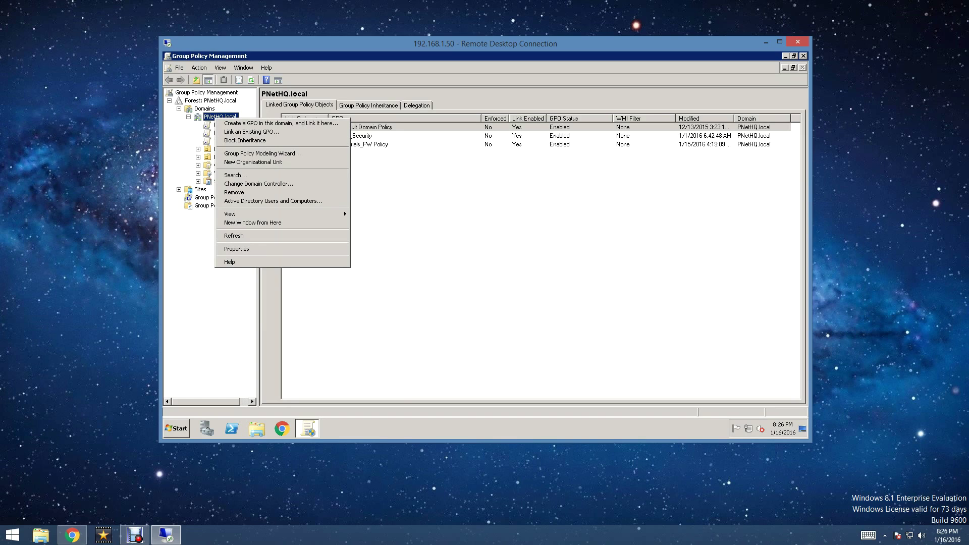
{"action": "left_click", "coordinate": [281, 123]}
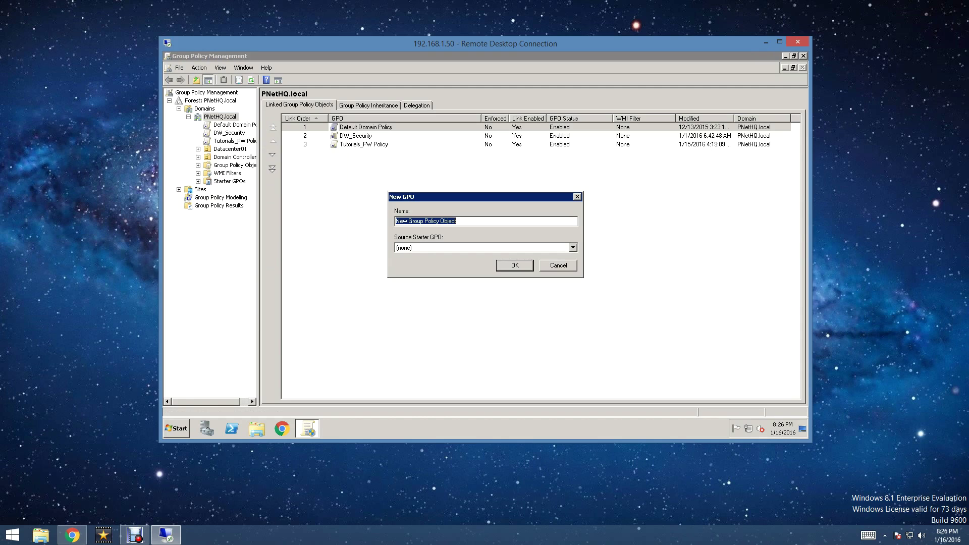
{"action": "type", "text": "DW_RDP"}
{"action": "key", "text": "Return"}
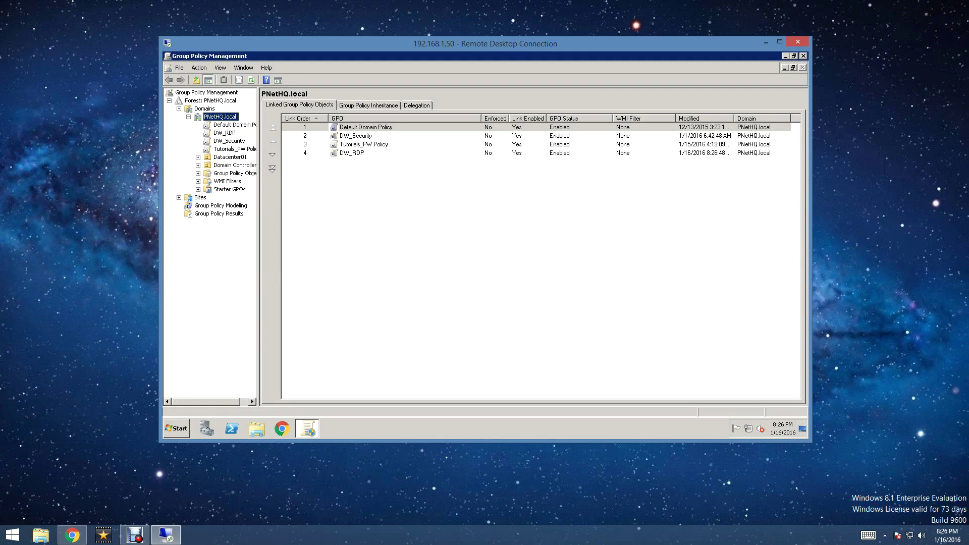
Open the DW_RDP policy for editing and display the policies under Computer Configuration.
{"action": "left_click", "coordinate": [224, 133]}
{"action": "right_click", "coordinate": [221, 131]}
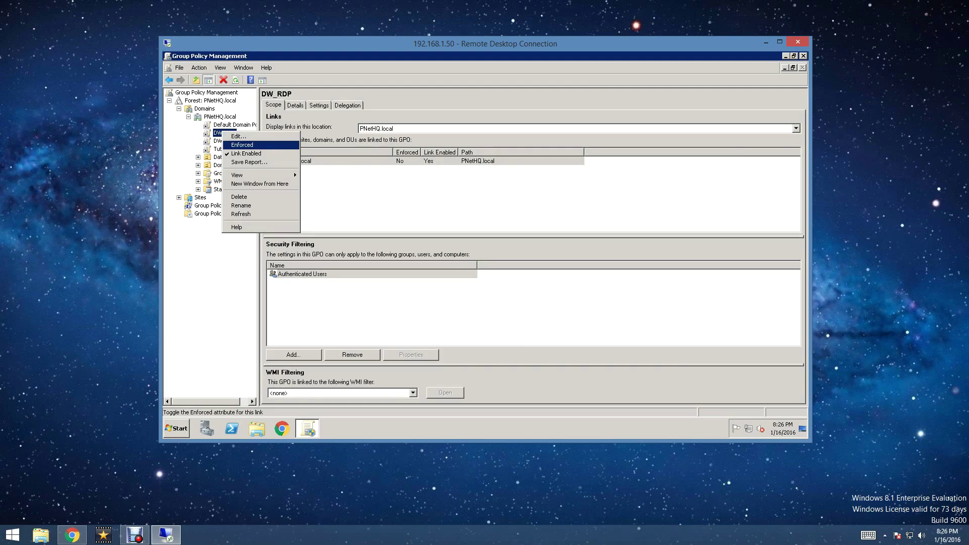
{"action": "left_click", "coordinate": [233, 136]}
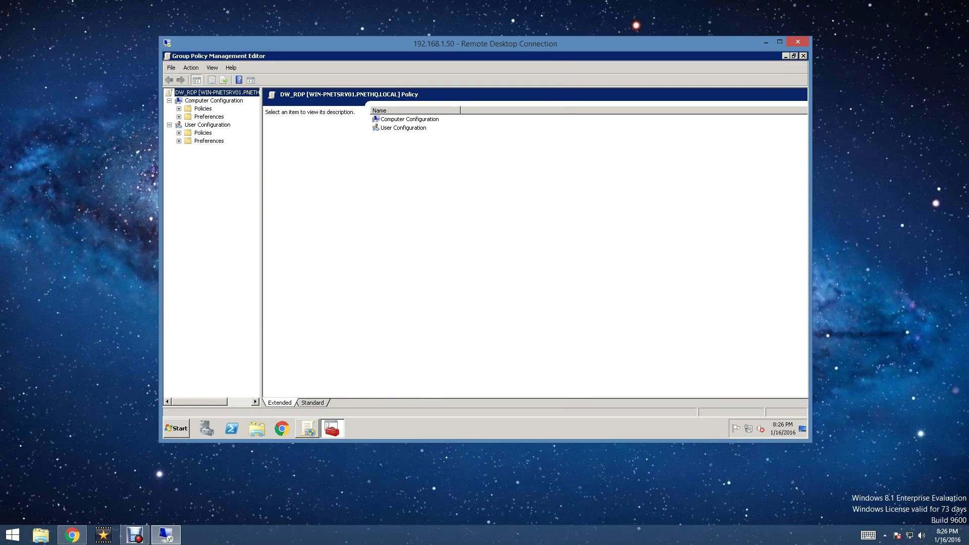
{"action": "left_click", "coordinate": [404, 128]}
{"action": "double_click", "coordinate": [404, 128]}
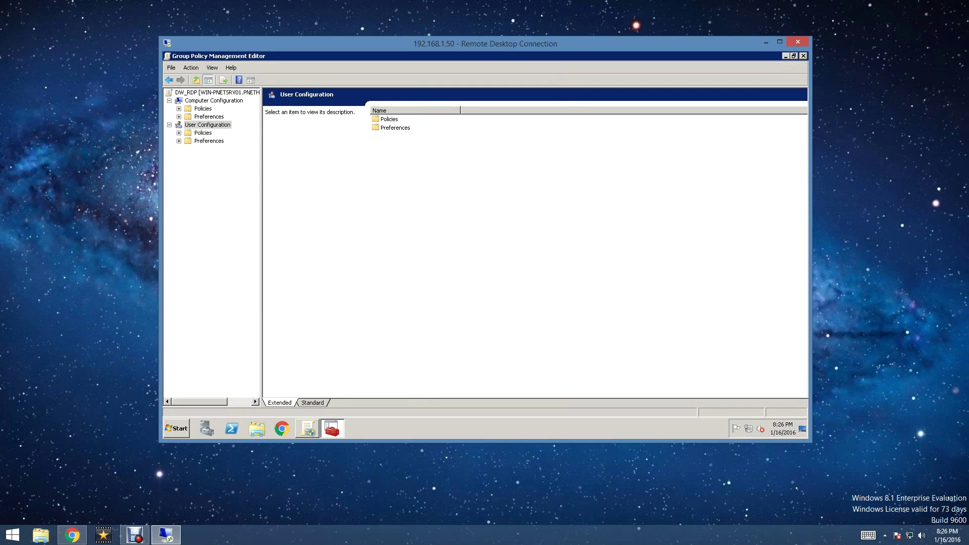
{"action": "left_click", "coordinate": [203, 109]}
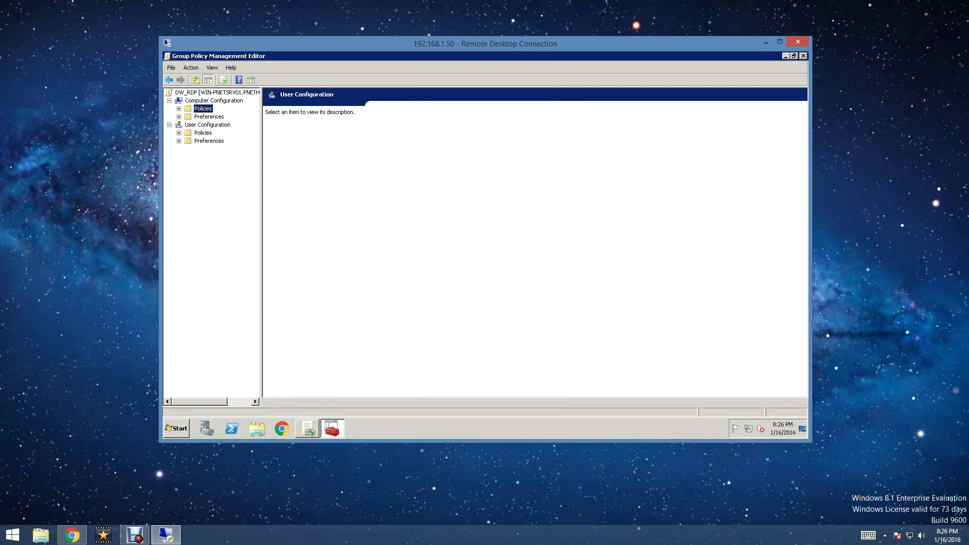
{"action": "left_click", "coordinate": [288, 480]}
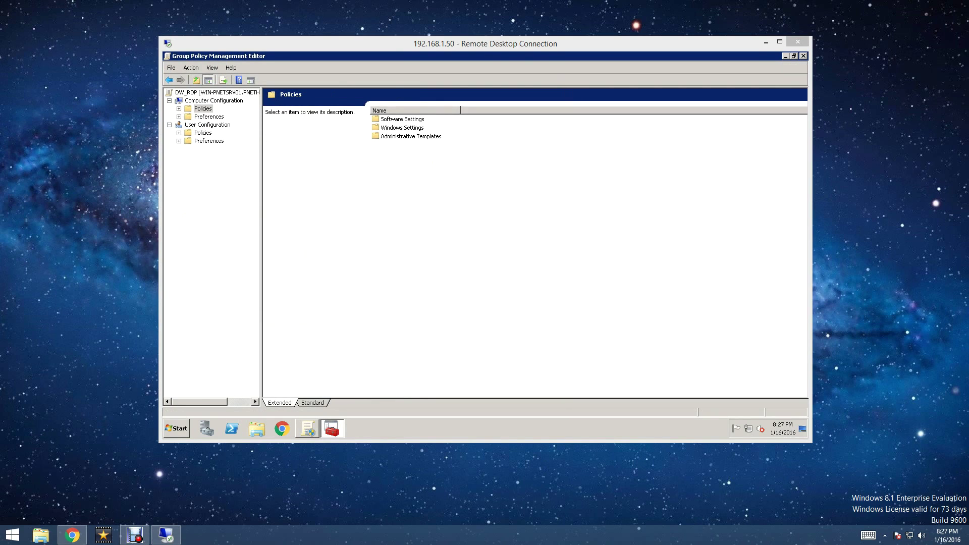
Go to the Connections settings of Remote Desktop Session Host, within Administrative Templates, Windows Components, Remote Desktop Services.
{"action": "double_click", "coordinate": [411, 136]}
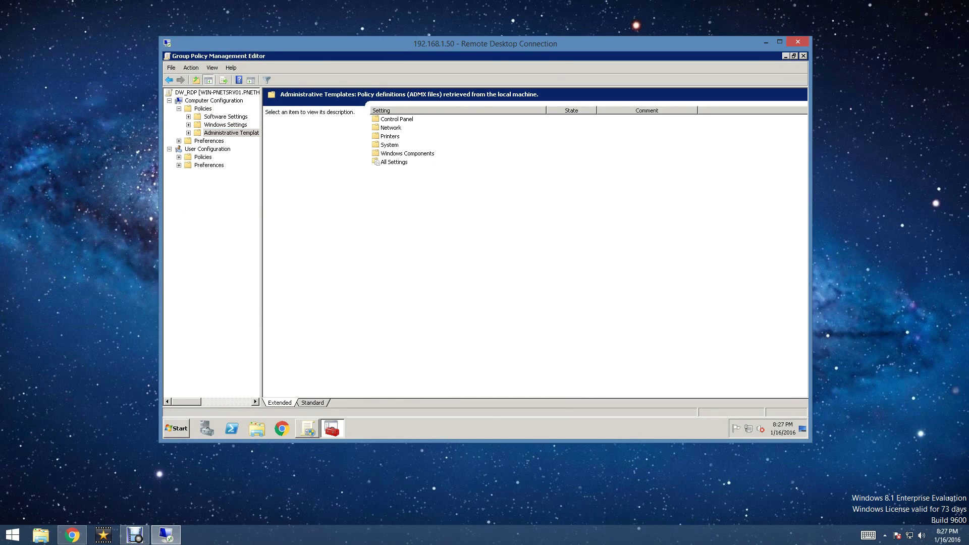
{"action": "double_click", "coordinate": [408, 154]}
{"action": "left_click", "coordinate": [399, 247]}
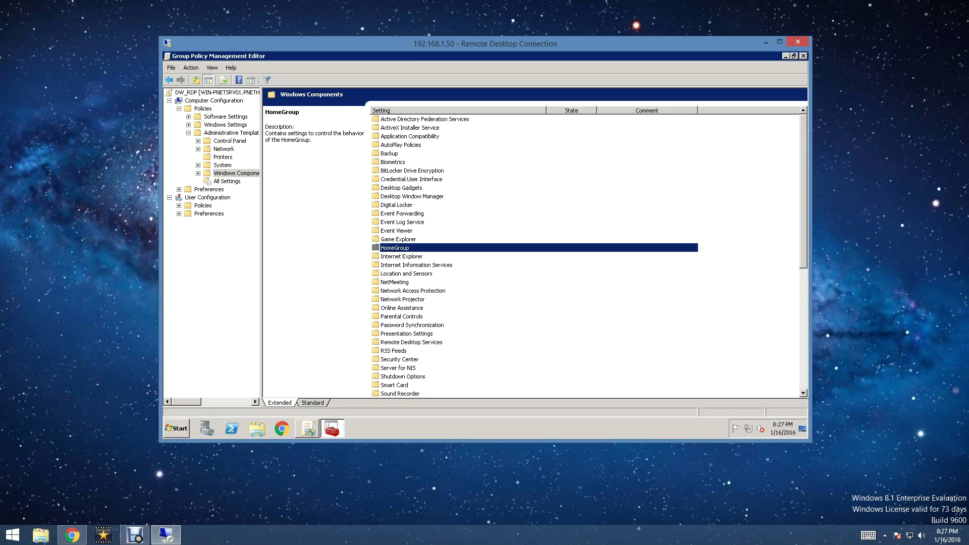
{"action": "scroll", "coordinate": [589, 255], "scroll_direction": "down", "scroll_amount": 3}
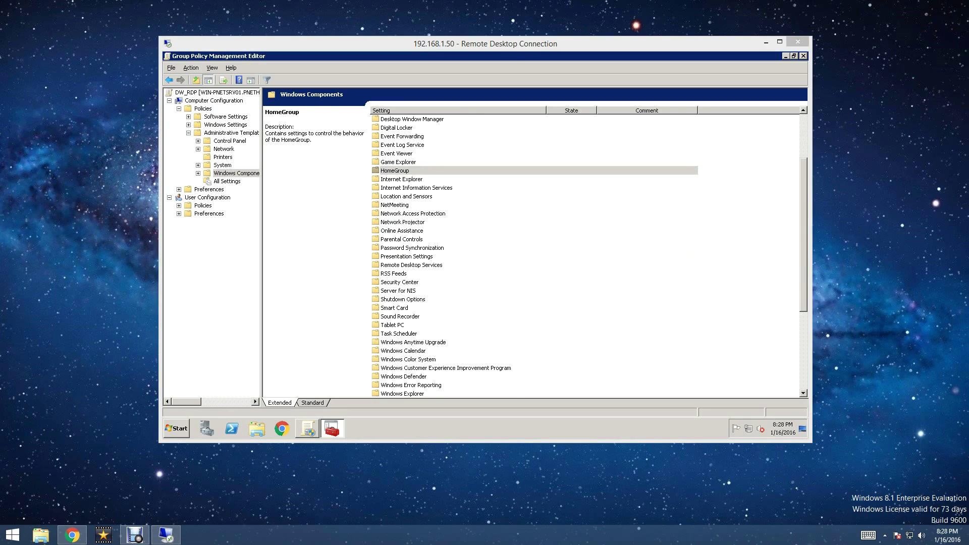
{"action": "left_click", "coordinate": [411, 265]}
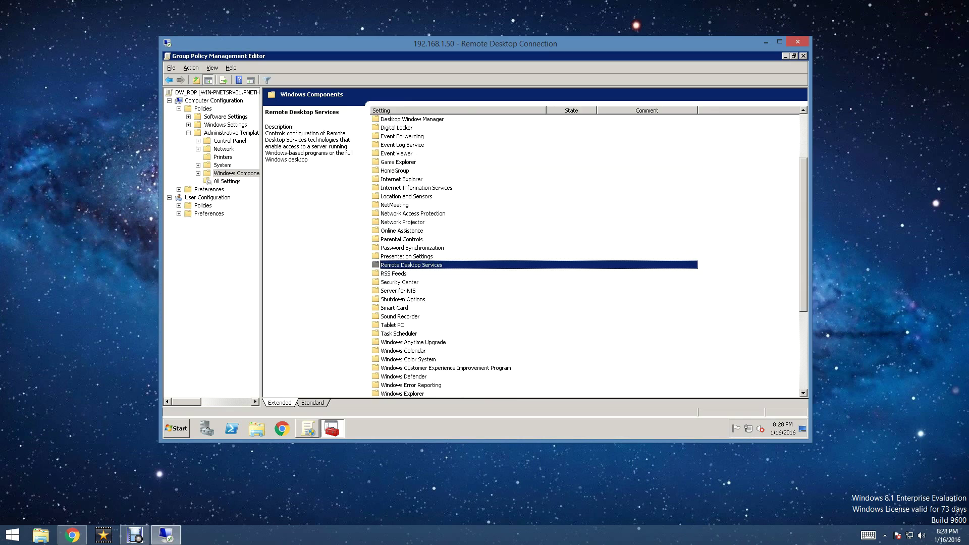
{"action": "double_click", "coordinate": [411, 266]}
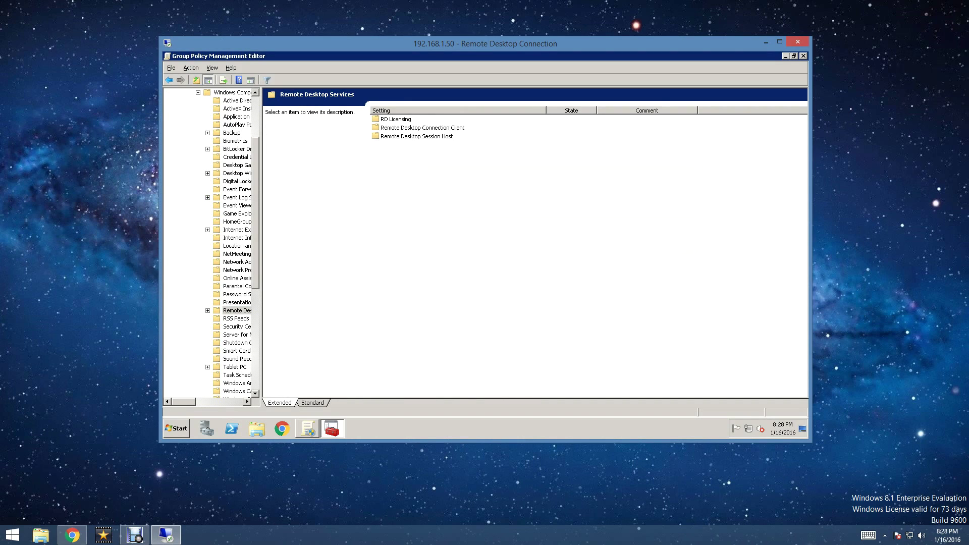
{"action": "double_click", "coordinate": [417, 137]}
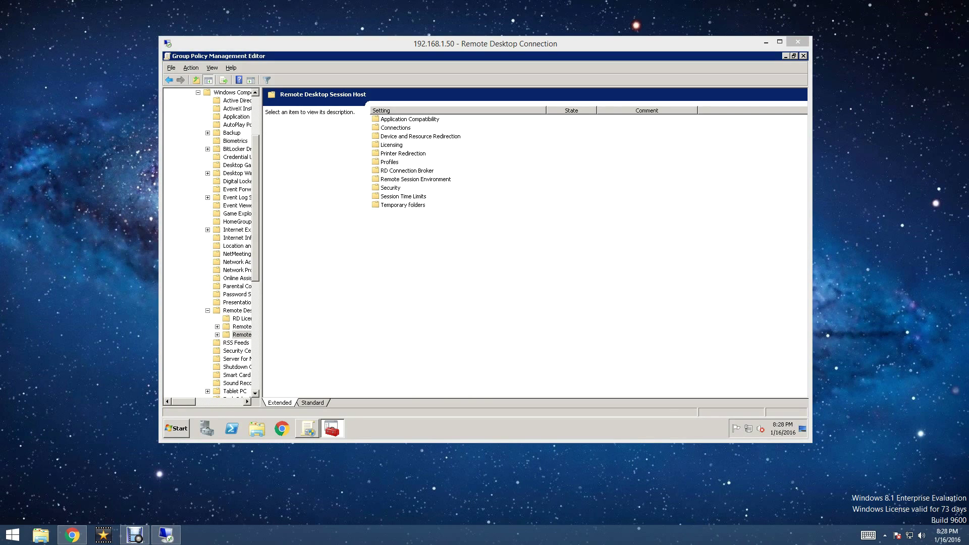
{"action": "double_click", "coordinate": [396, 128]}
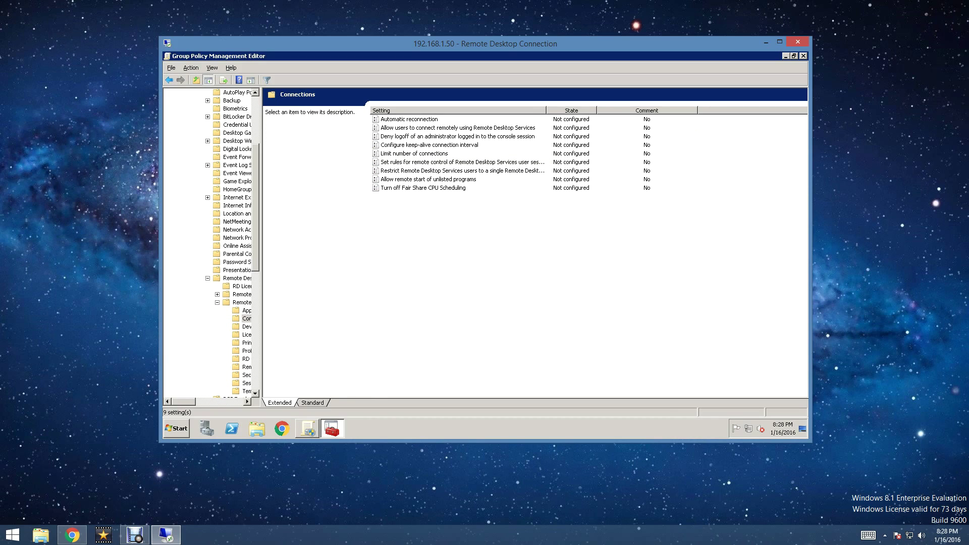
Enable the "Limit number of connections" policy with 8 as the maximum RD connections allowed.
{"action": "double_click", "coordinate": [414, 154]}
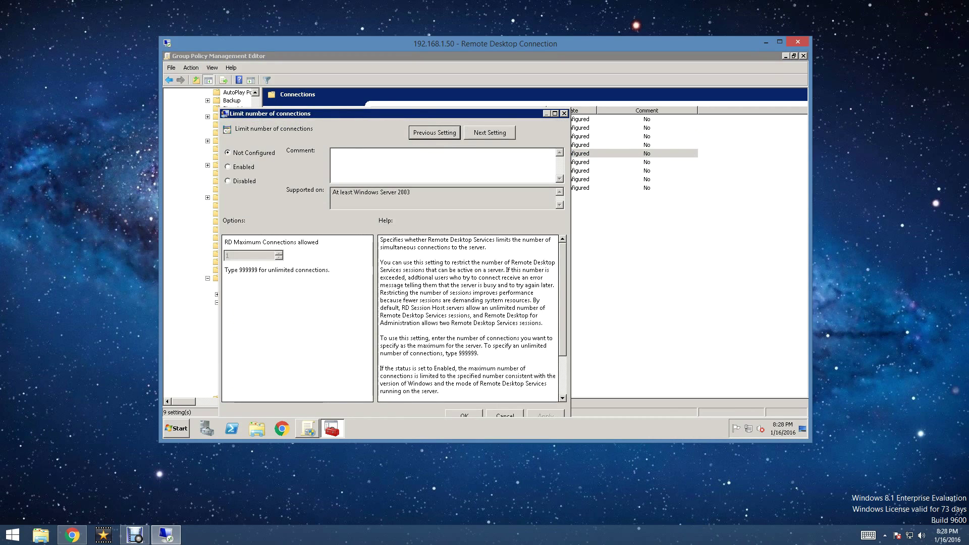
{"action": "left_click", "coordinate": [228, 167]}
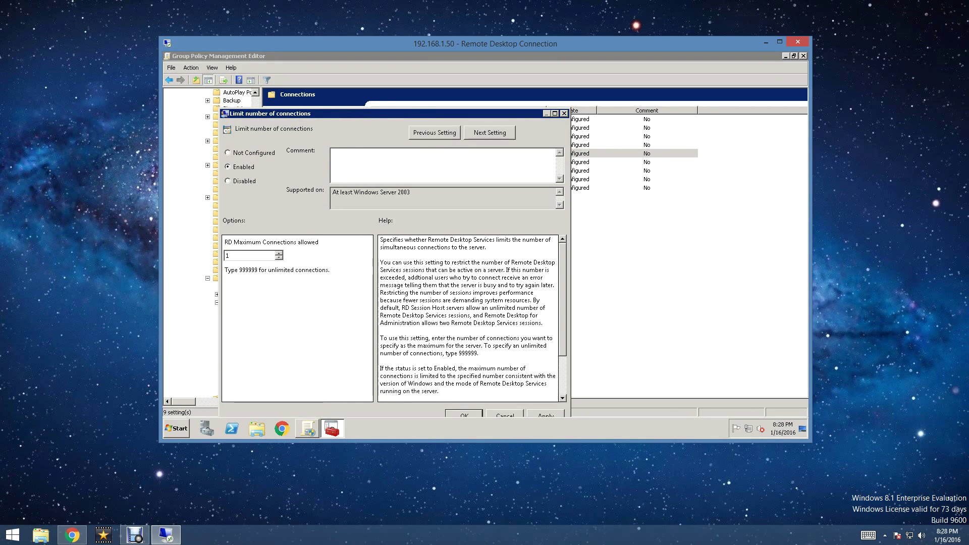
{"action": "double_click", "coordinate": [227, 256]}
{"action": "type", "text": "8"}
{"action": "left_click", "coordinate": [545, 415]}
{"action": "key", "text": "Return"}
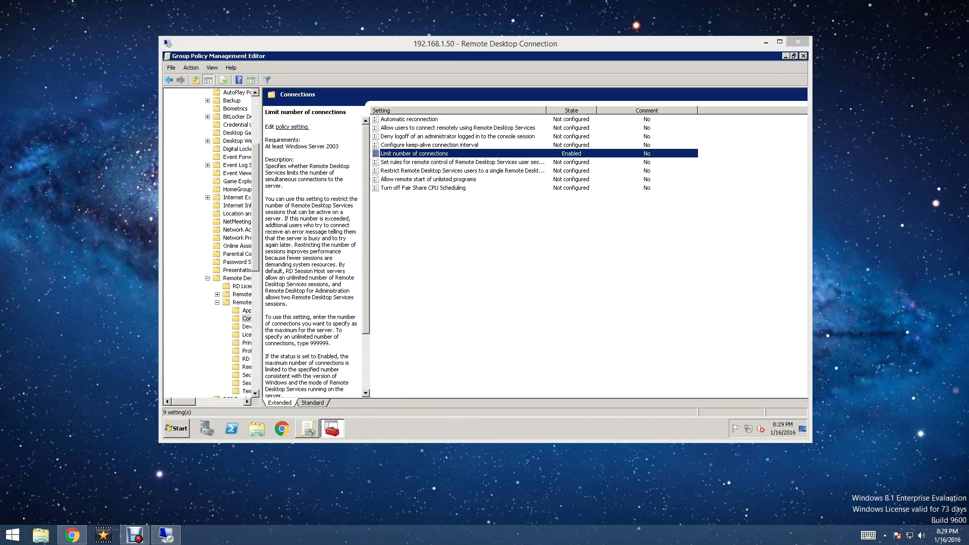
Enable the "Allow users to connect remotely using Remote Desktop Services" policy and save it.
{"action": "left_click", "coordinate": [458, 127]}
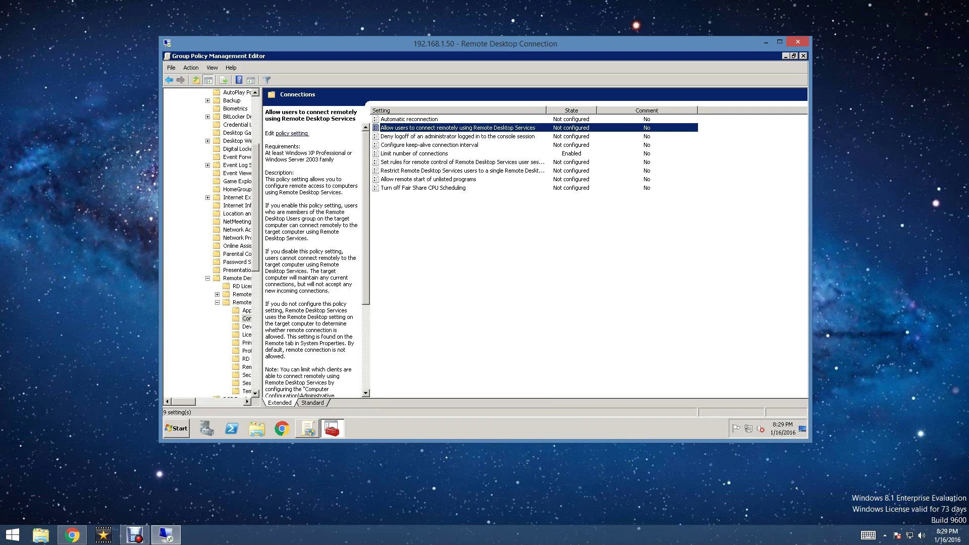
{"action": "double_click", "coordinate": [458, 127]}
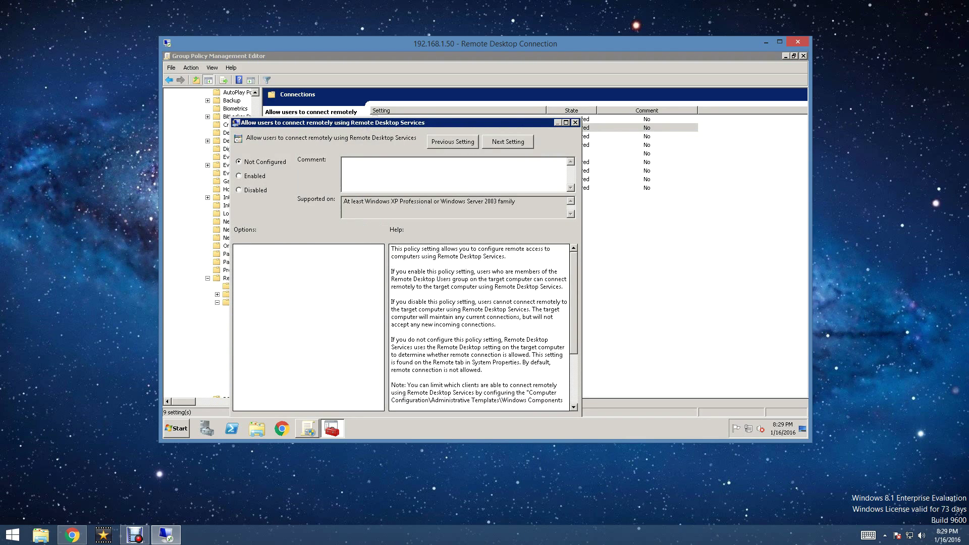
{"action": "left_click", "coordinate": [240, 176]}
{"action": "left_click_drag", "start_coordinate": [333, 123], "coordinate": [319, 61]}
{"action": "left_click", "coordinate": [543, 364]}
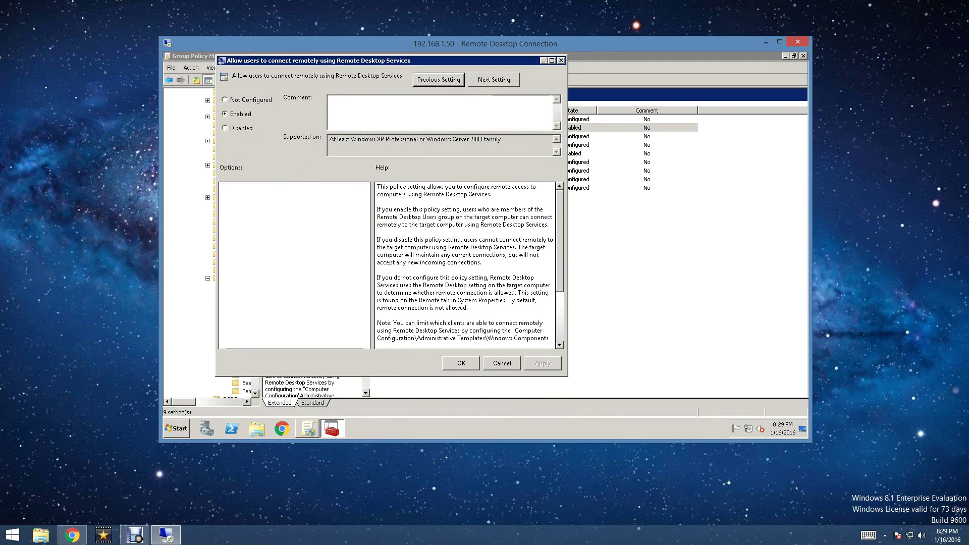
{"action": "key", "text": "Return"}
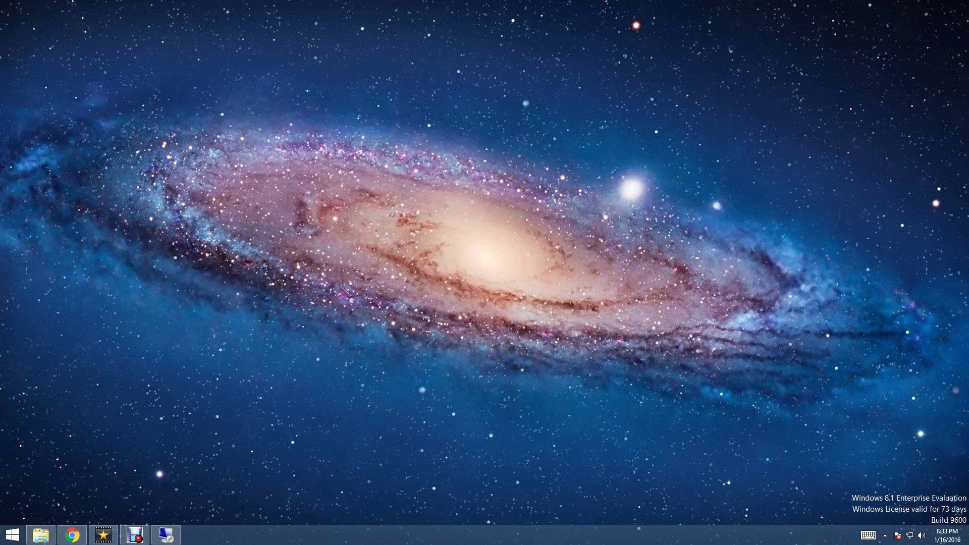